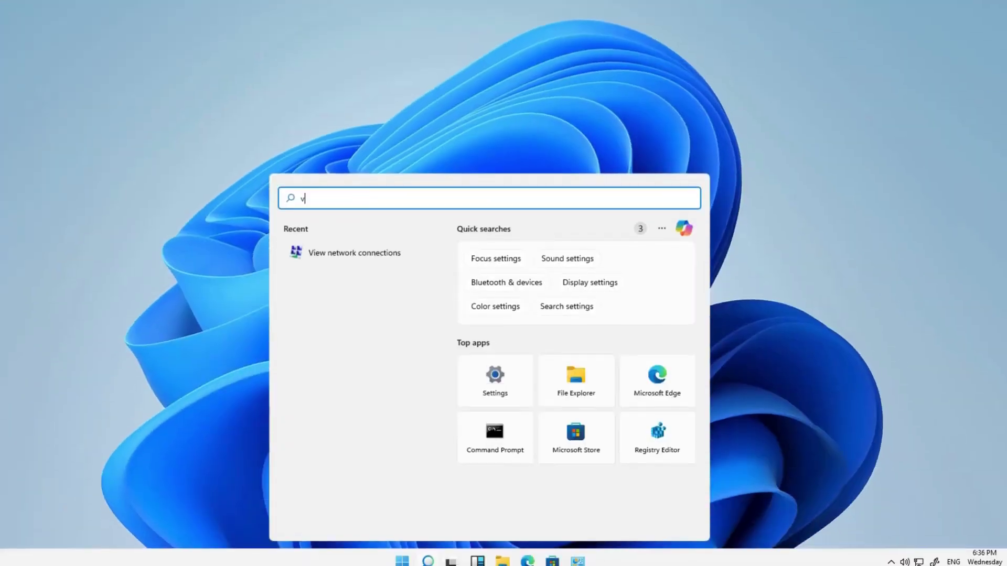
# Find Network Connections with a 'view network' search and open Ethernet0's Properties
pyautogui.write(' network')
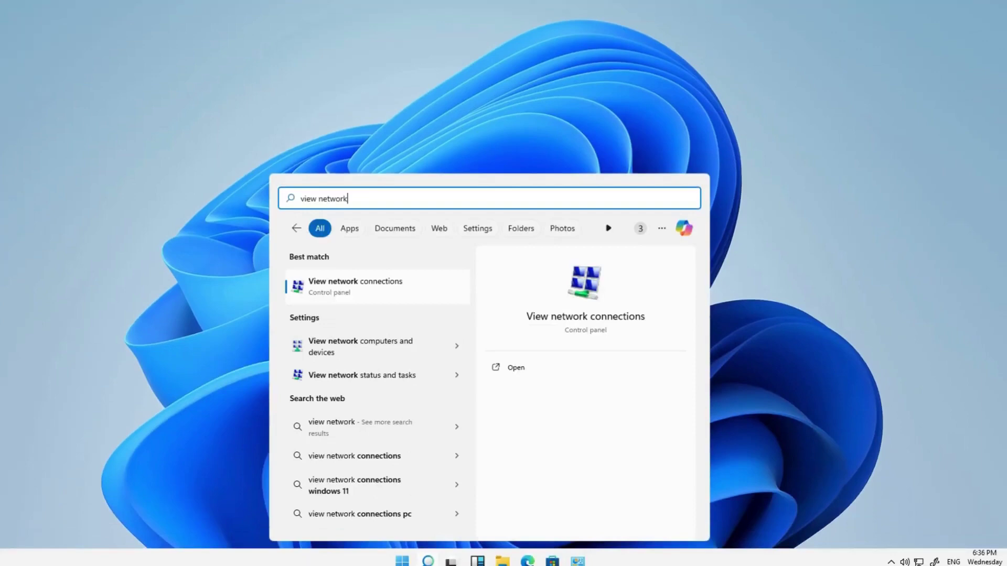
pyautogui.press('Escape')
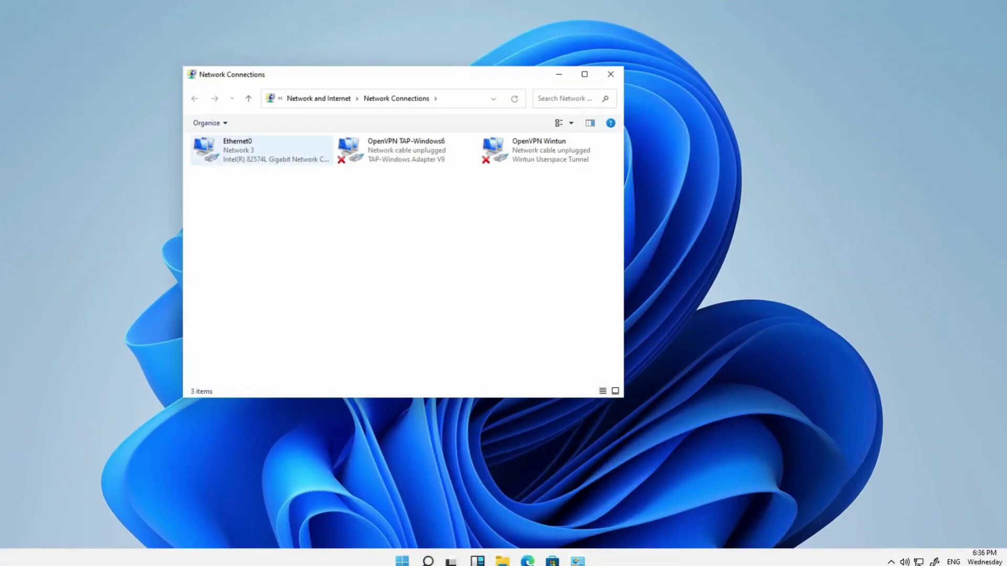
pyautogui.rightClick(283, 163)
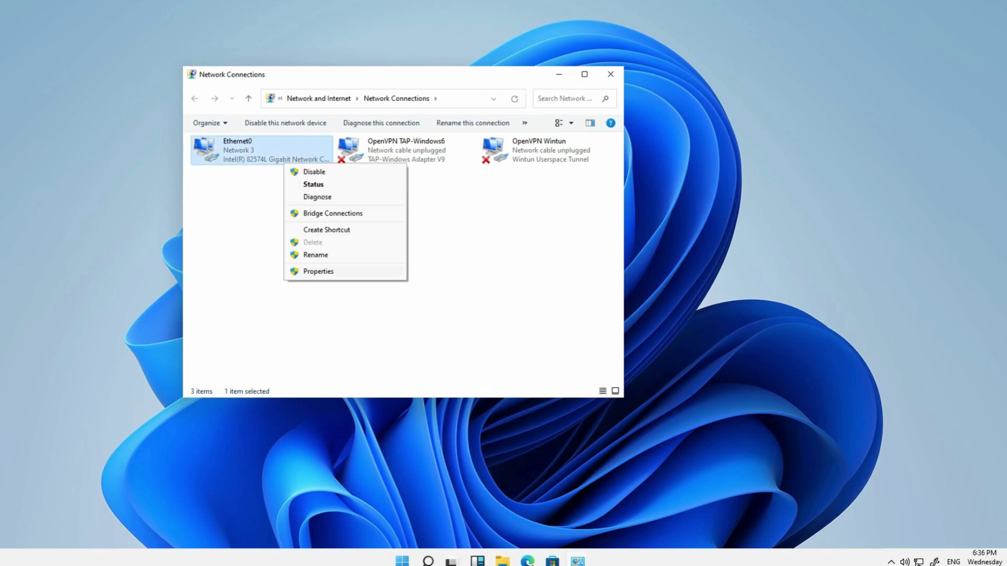
pyautogui.click(319, 271)
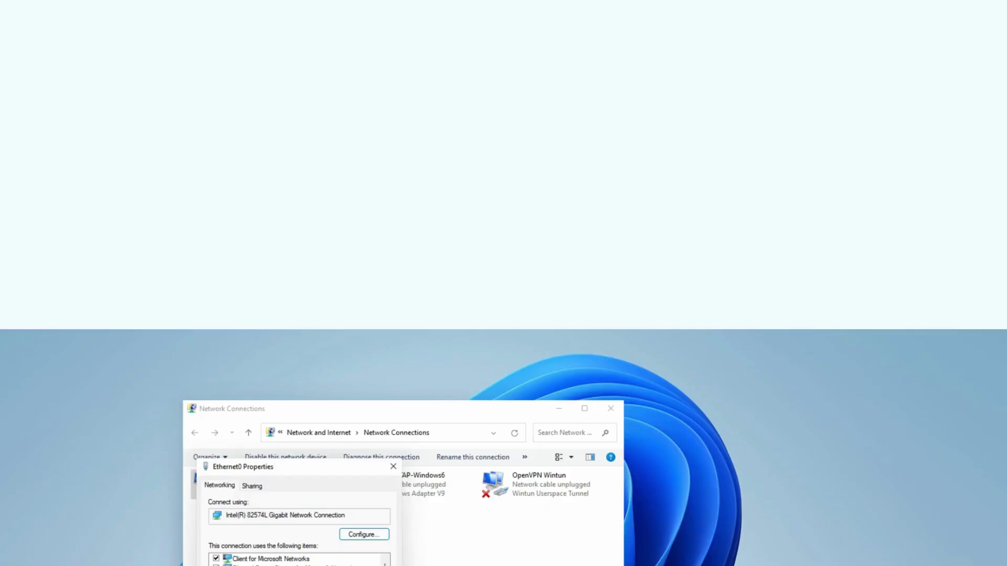
# Give Ethernet0 static IPv4 192.168.0.1, mask 255.255.255.0, and 192.168.0.2 as the other address
pyautogui.click(361, 309)
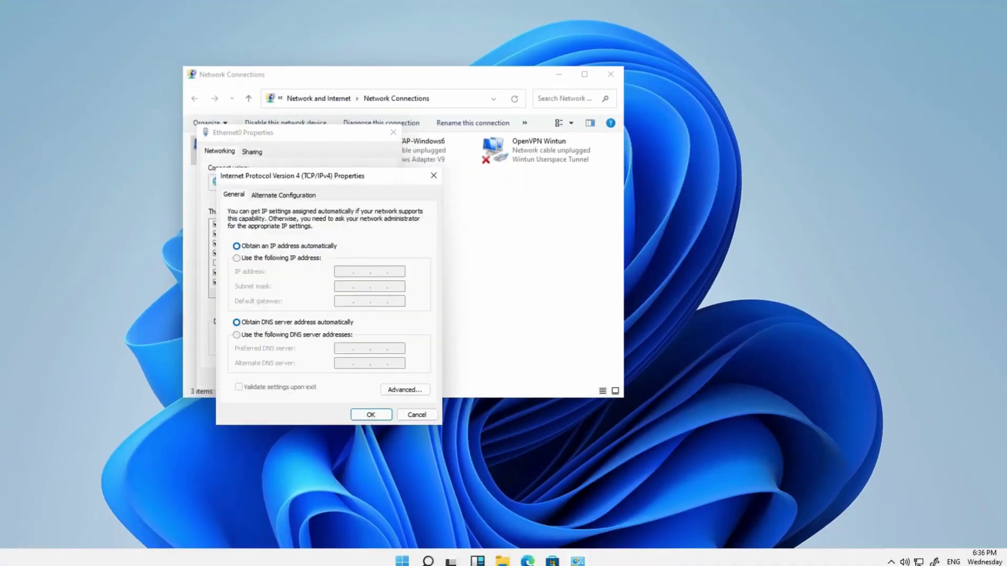
pyautogui.click(237, 257)
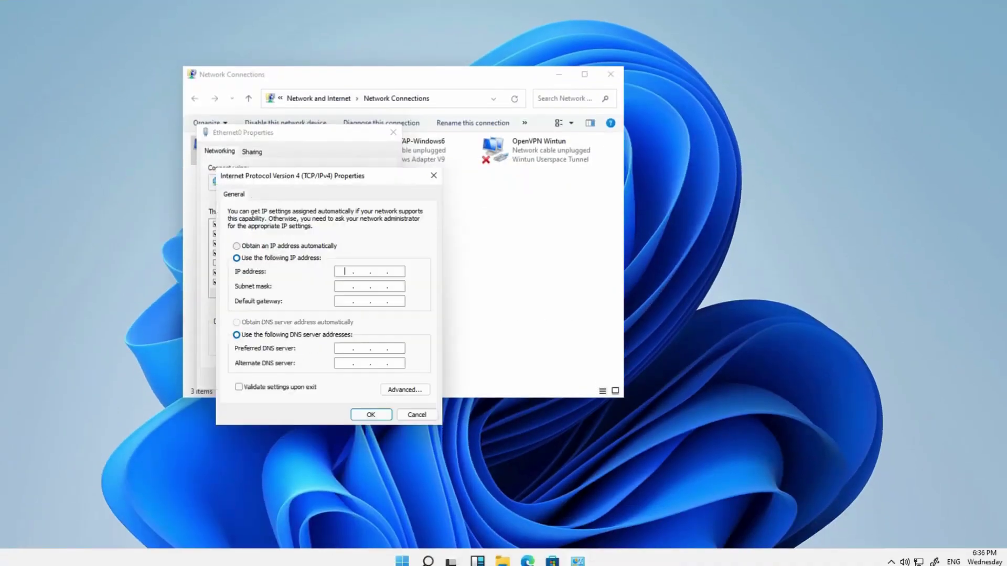
pyautogui.write('19216801')
pyautogui.press('Tab')
pyautogui.write('192 . 168 . 0 . 2')
pyautogui.press('Return')
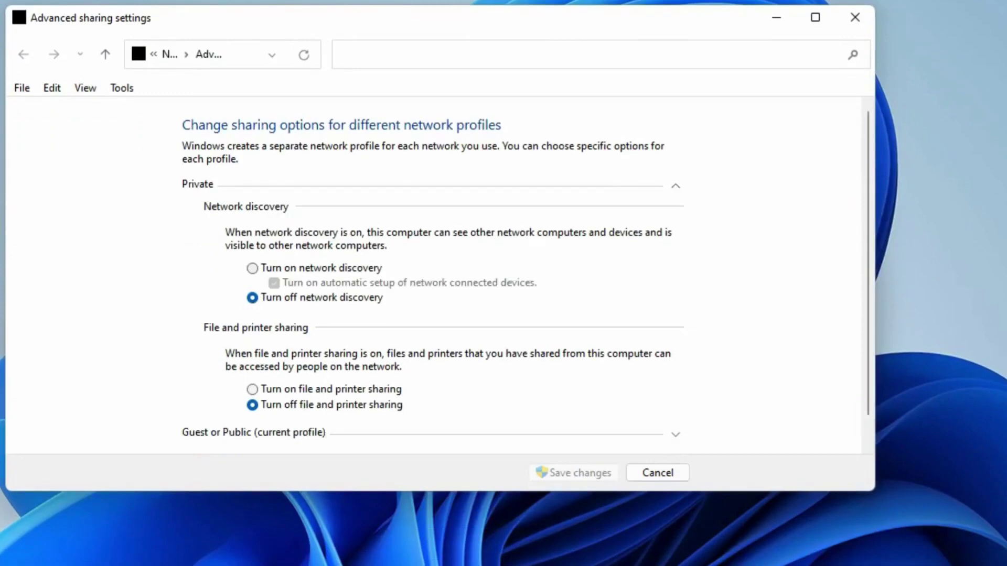
# Turn on network discovery and file and printer sharing for the Private and Guest or Public profiles
pyautogui.click(253, 268)
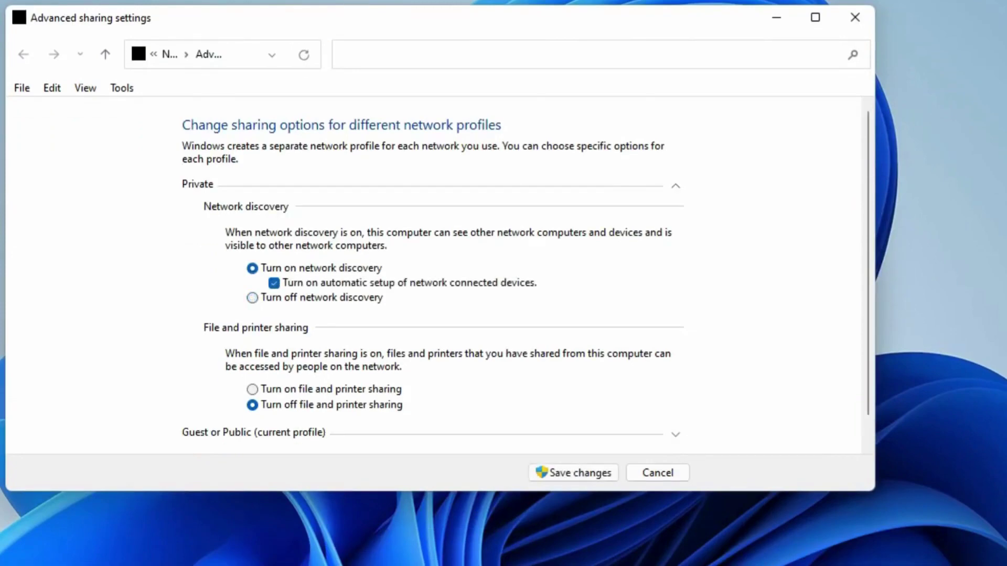
pyautogui.click(252, 389)
pyautogui.click(253, 432)
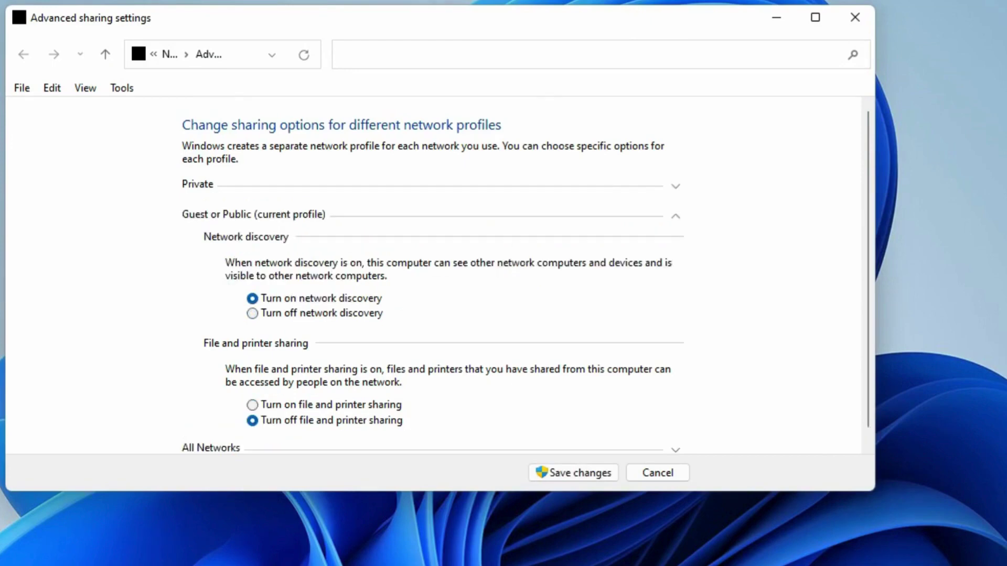
pyautogui.click(253, 405)
# Under All Networks, turn on Public folder sharing and turn off password protected sharing
pyautogui.scroll(-1, 526, 278)
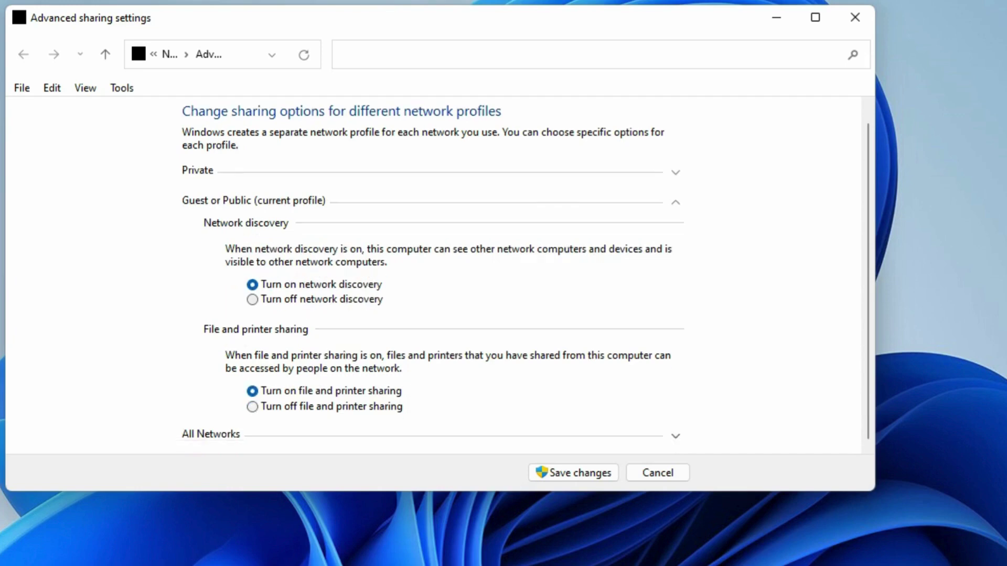
pyautogui.click(210, 434)
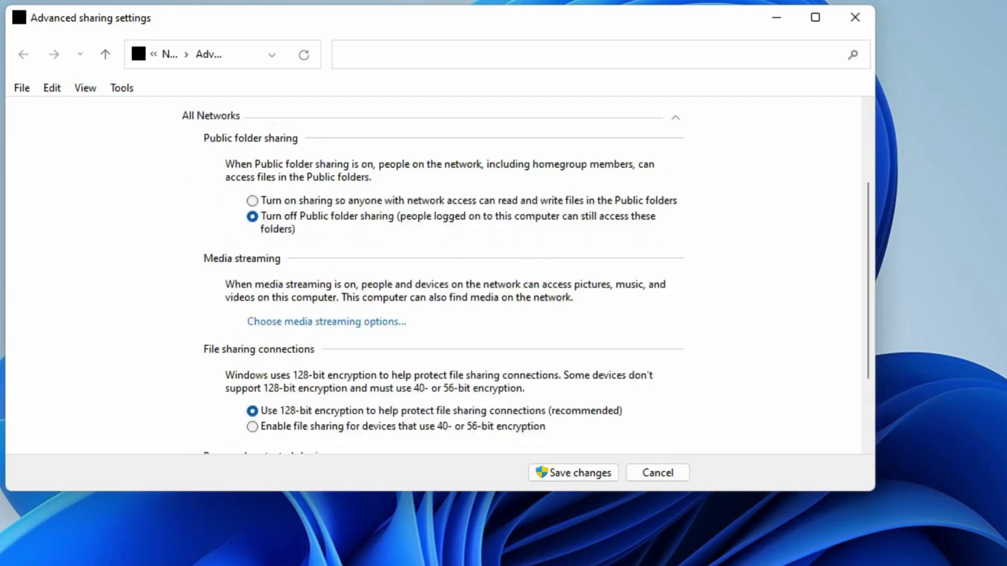
pyautogui.click(252, 200)
pyautogui.scroll(-3, 433, 276)
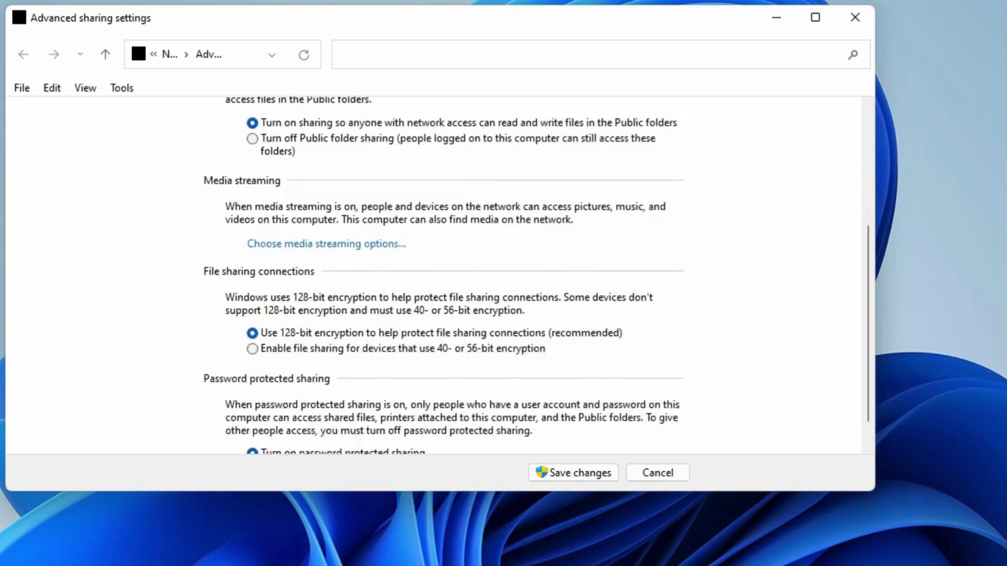
pyautogui.scroll(-1, 433, 275)
pyautogui.click(252, 437)
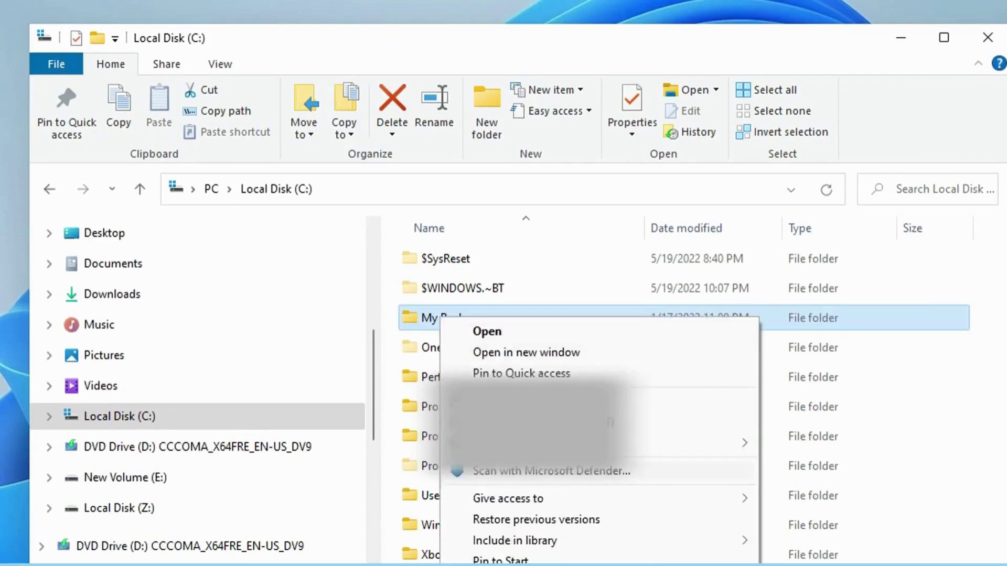
# Share the My Backups folder on the network with Everyone at Read permission
pyautogui.moveTo(524, 498)
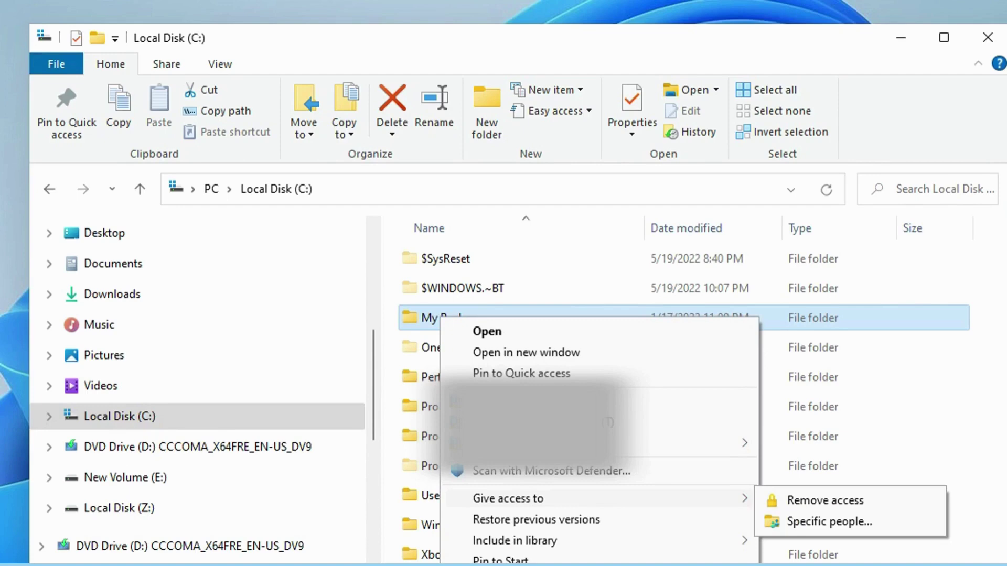
pyautogui.click(828, 521)
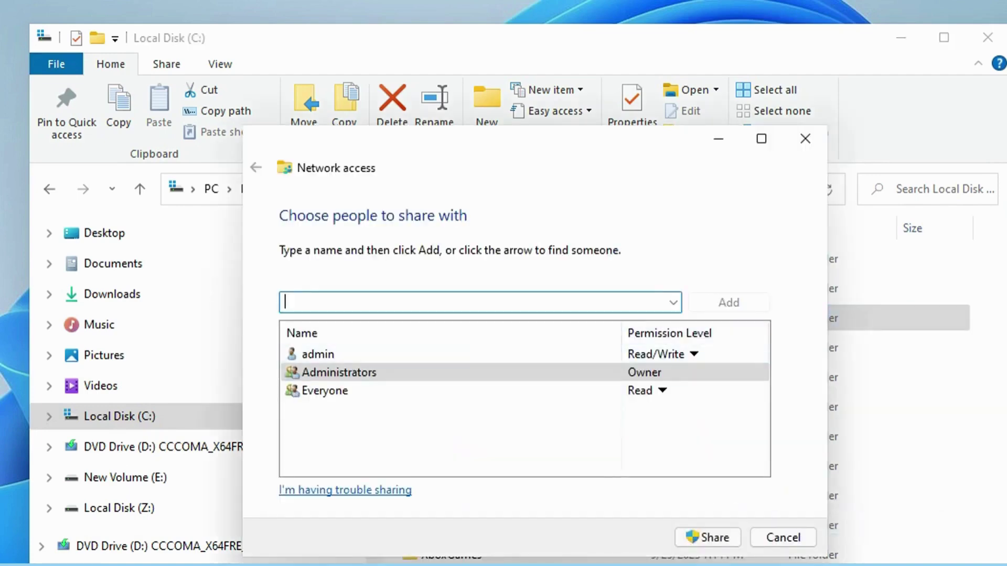
pyautogui.click(673, 303)
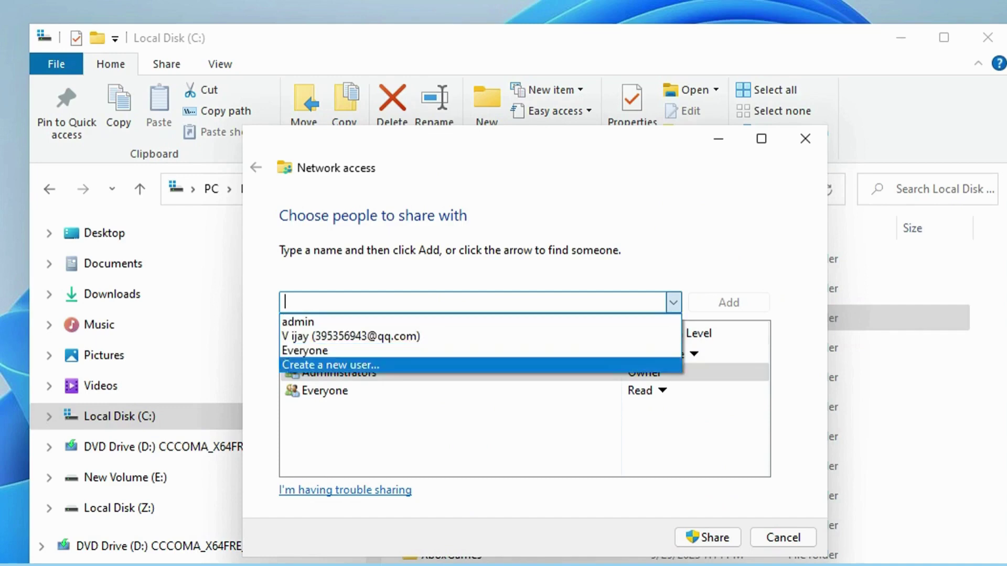
pyautogui.click(304, 350)
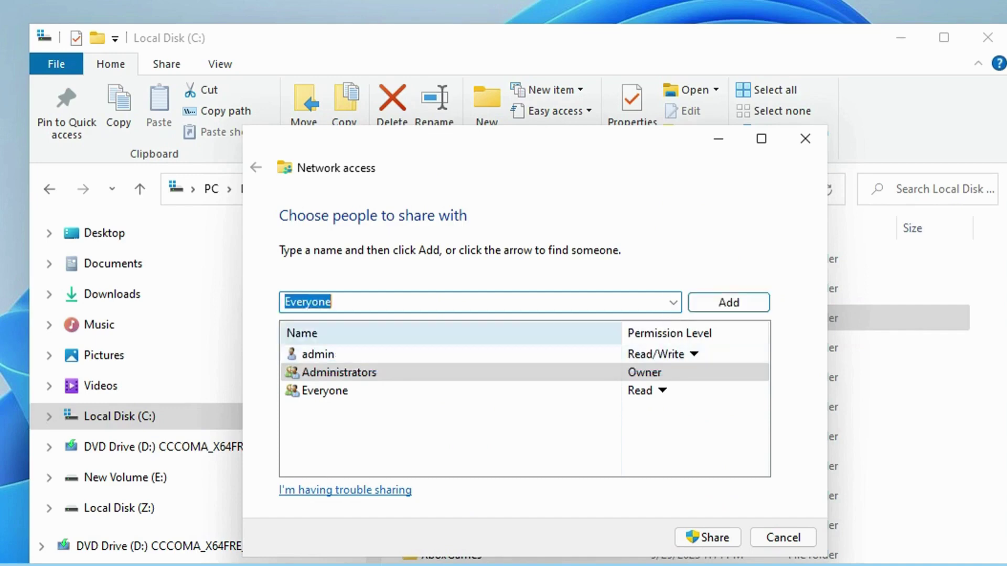
pyautogui.click(728, 302)
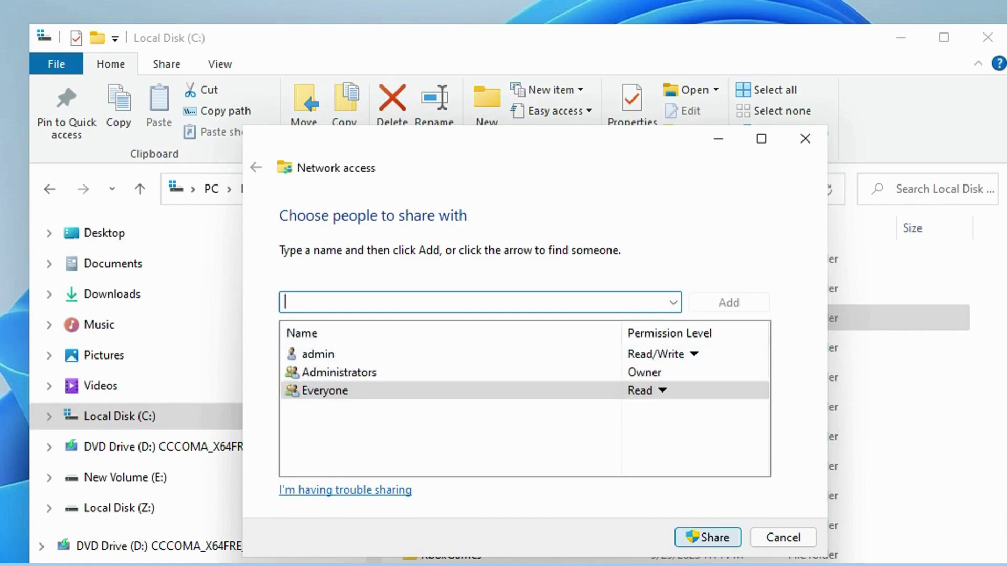
pyautogui.press('Return')
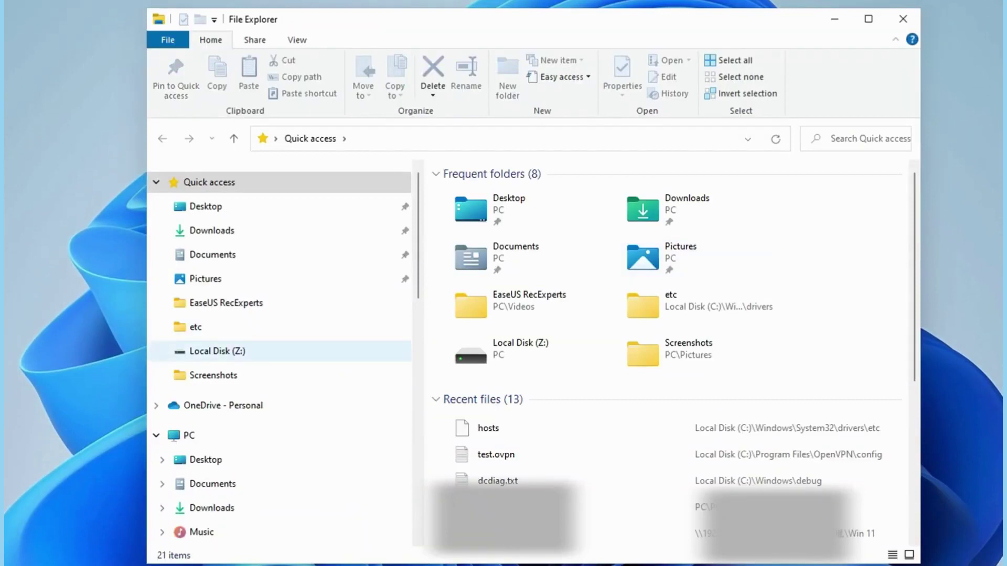
# Open Network in the File Explorer navigation pane to list the network computers
pyautogui.scroll(-3, 283, 351)
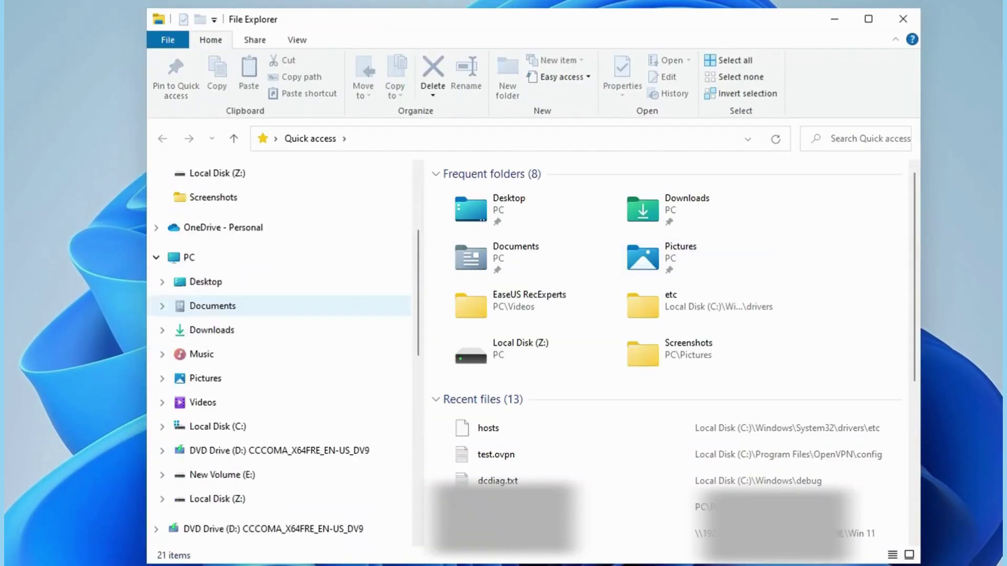
pyautogui.scroll(-2, 283, 305)
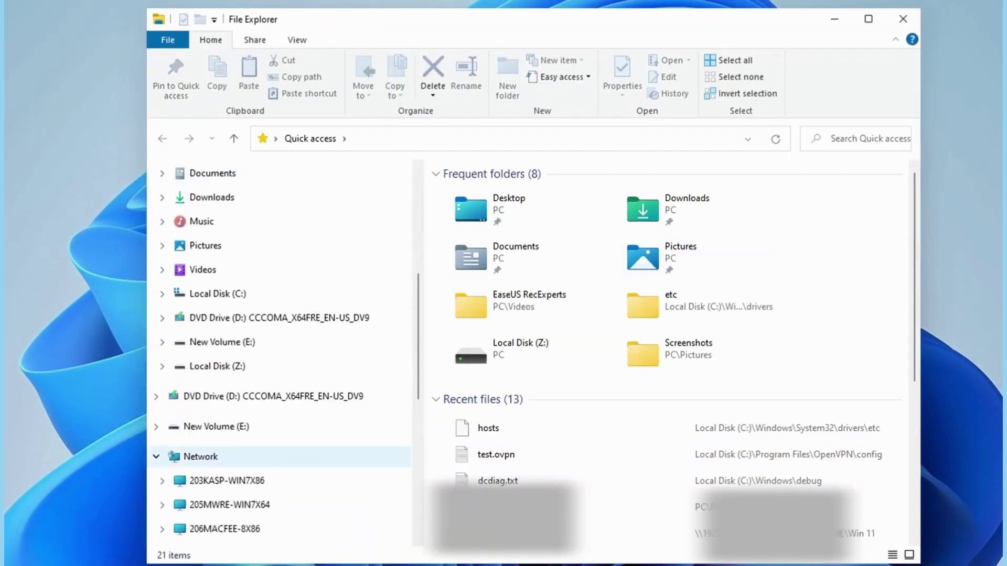
pyautogui.click(200, 456)
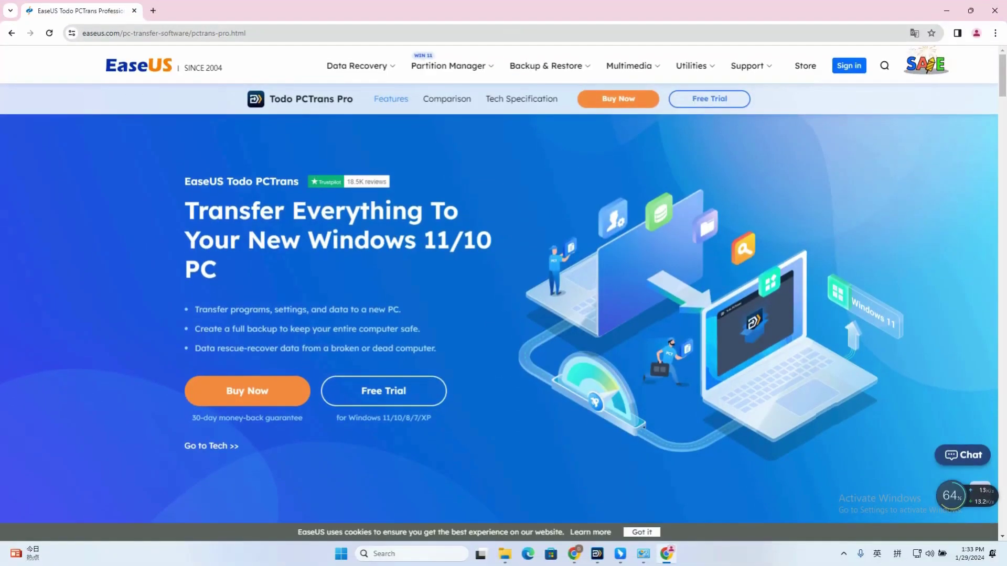
pyautogui.scroll(-2, 503, 284)
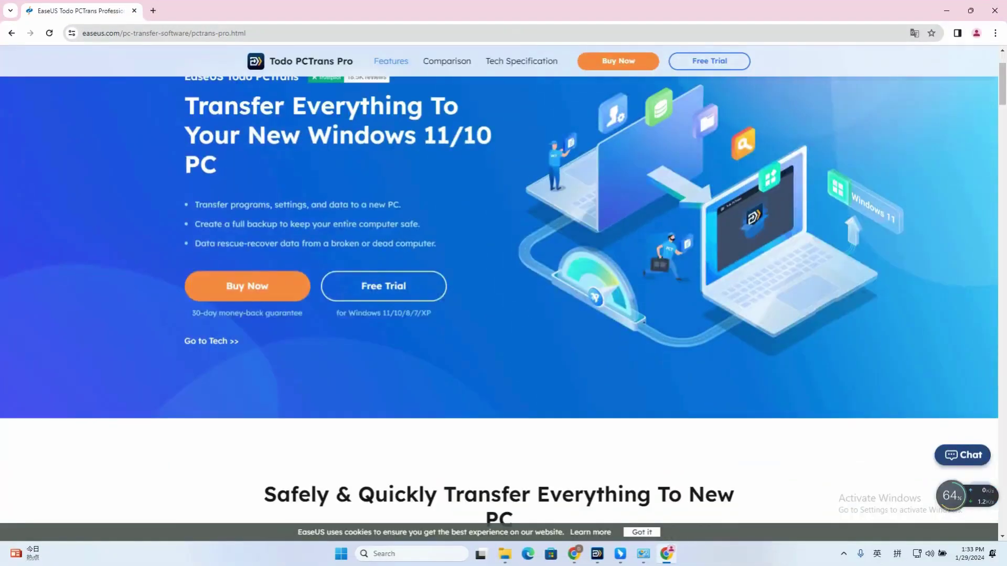
pyautogui.scroll(-8, 503, 283)
pyautogui.scroll(-15, 504, 283)
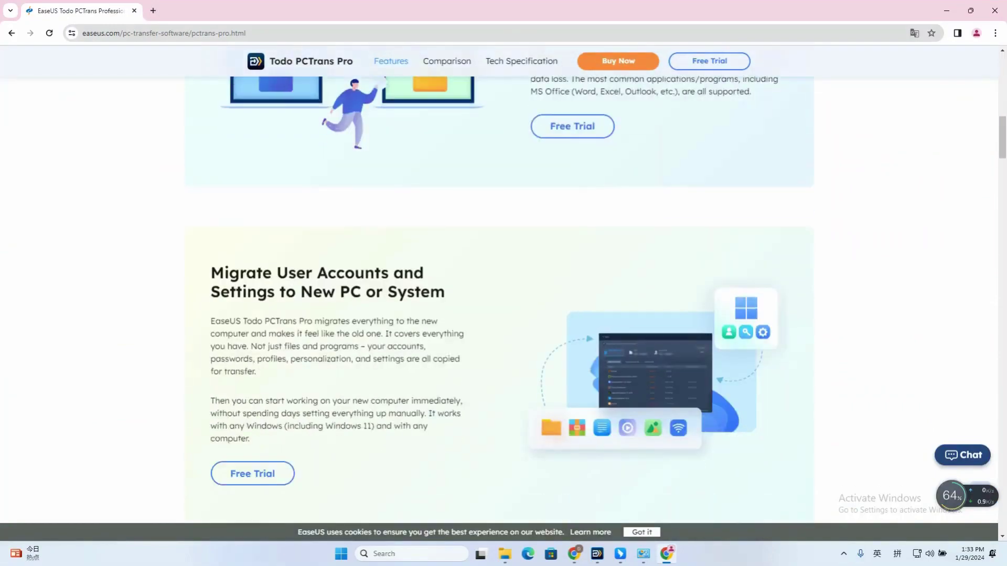
pyautogui.scroll(-17, 503, 283)
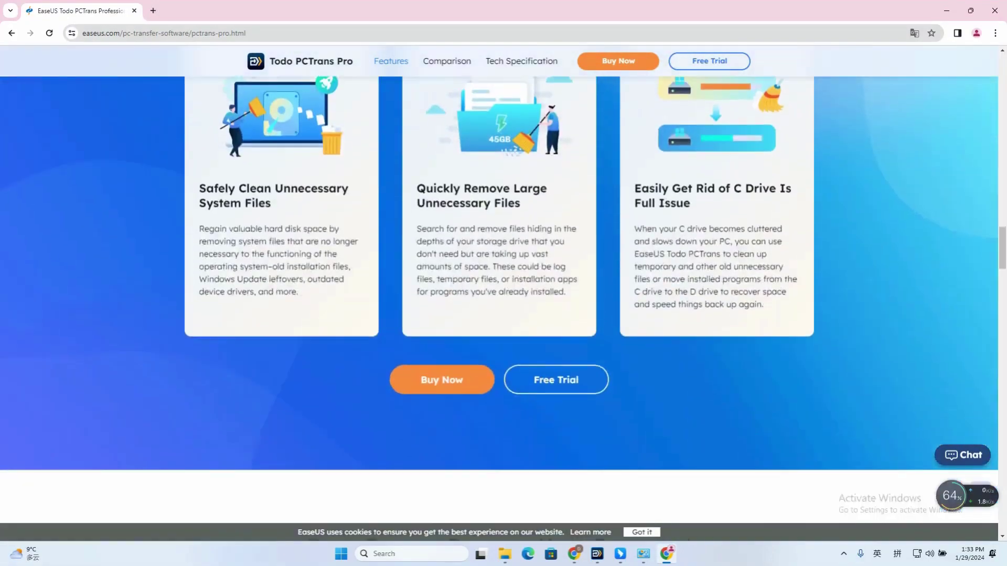
pyautogui.scroll(20, 503, 284)
pyautogui.scroll(14, 504, 283)
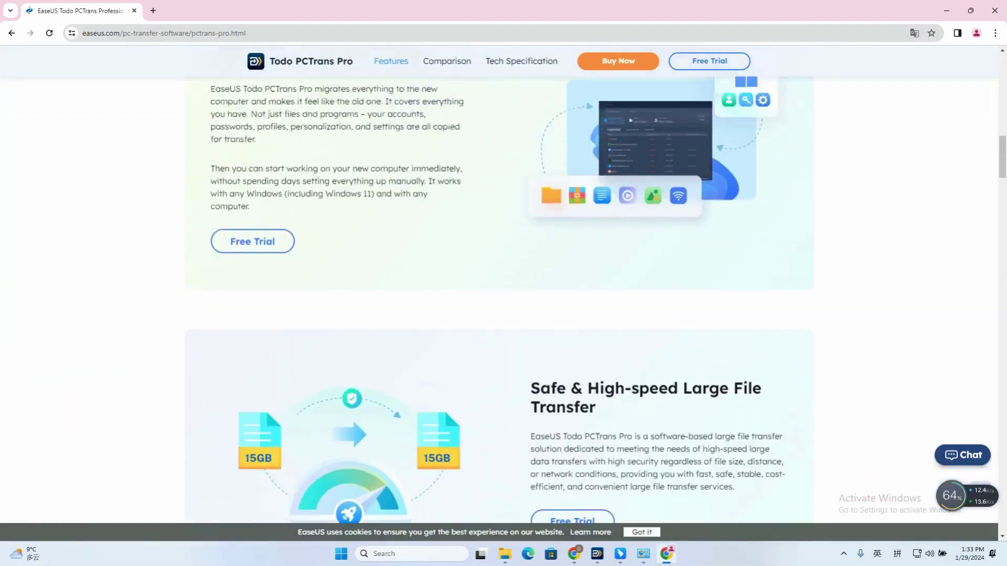
pyautogui.scroll(1, 503, 283)
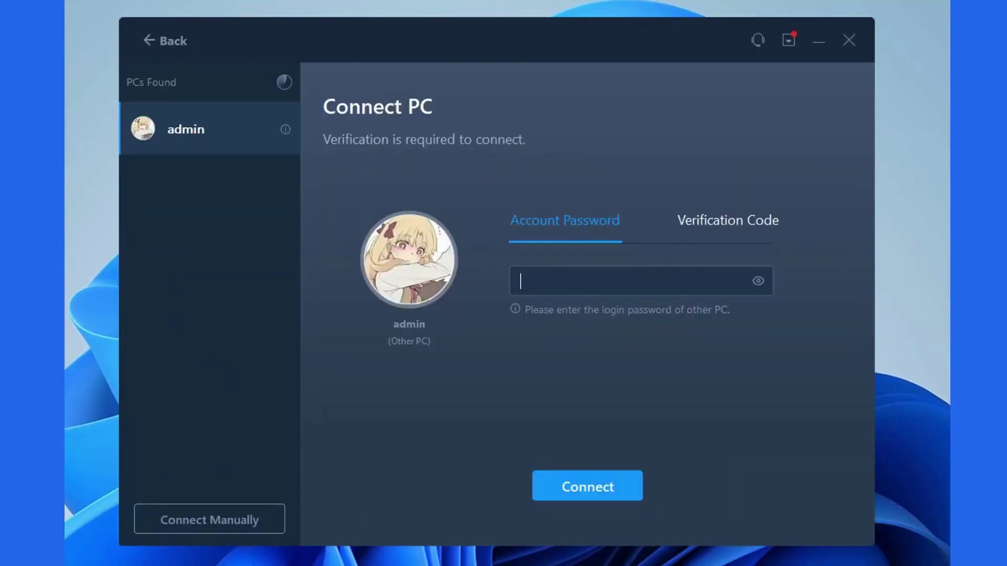
# Connect to the other PC by entering its four-digit verification code
pyautogui.click(728, 221)
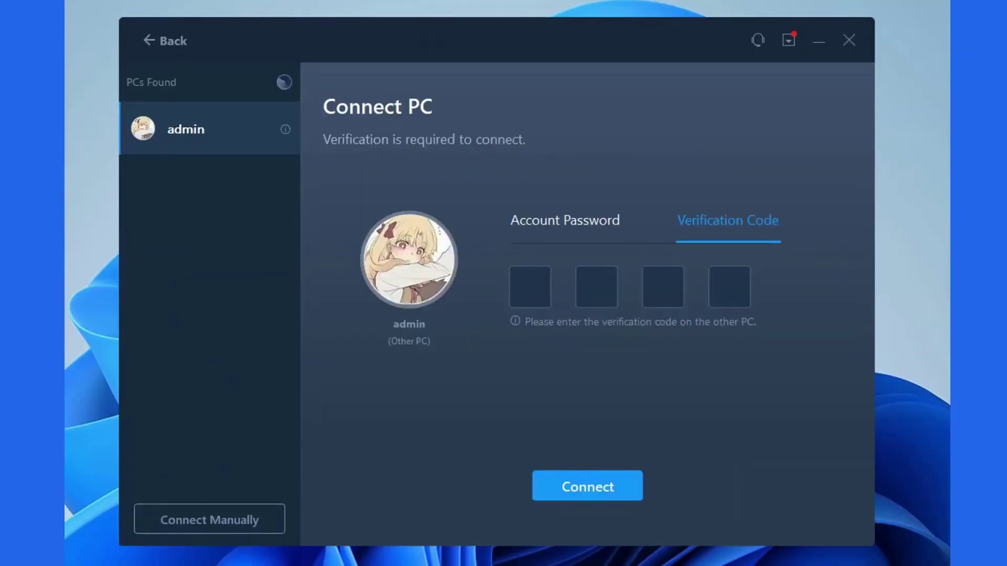
pyautogui.write('0936')
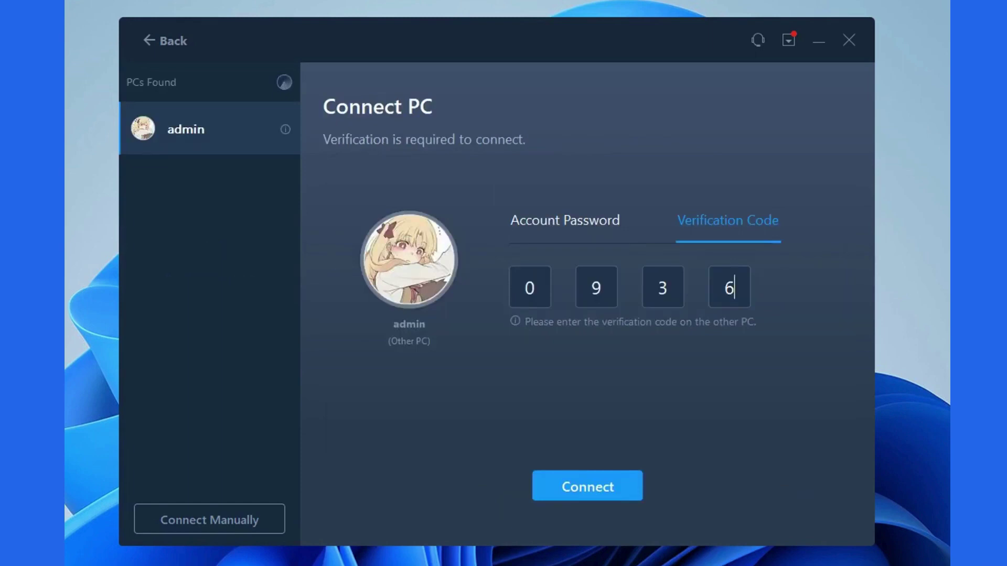
pyautogui.press('Return')
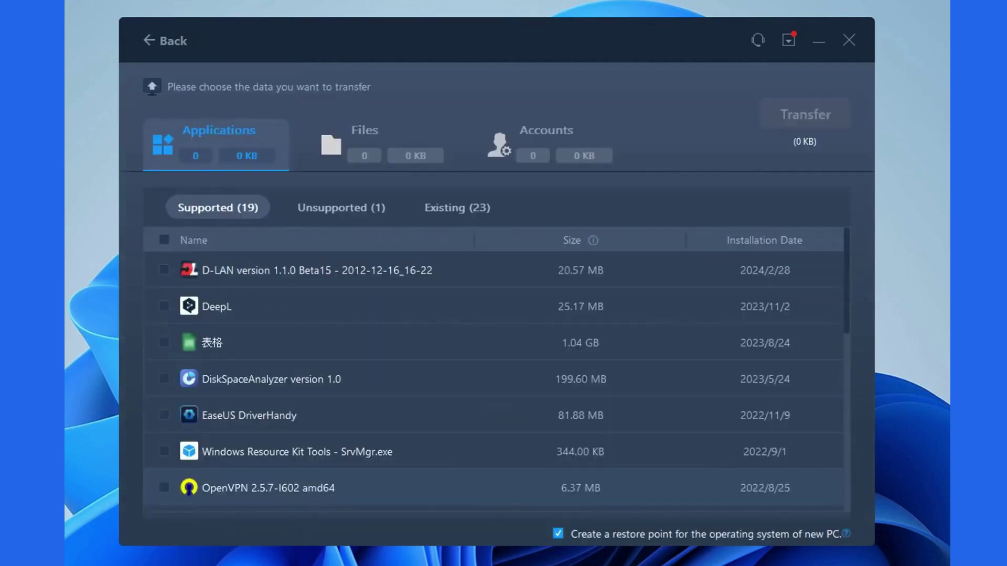
# Tick EaseUS DriverHandy under supported applications and start its transfer
pyautogui.scroll(-3, 367, 318)
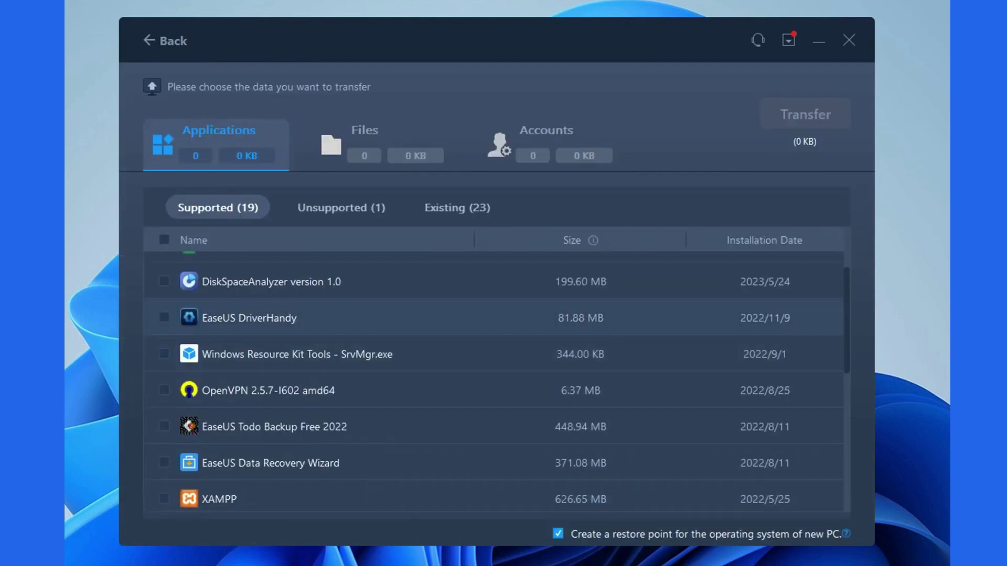
pyautogui.click(164, 317)
pyautogui.click(804, 115)
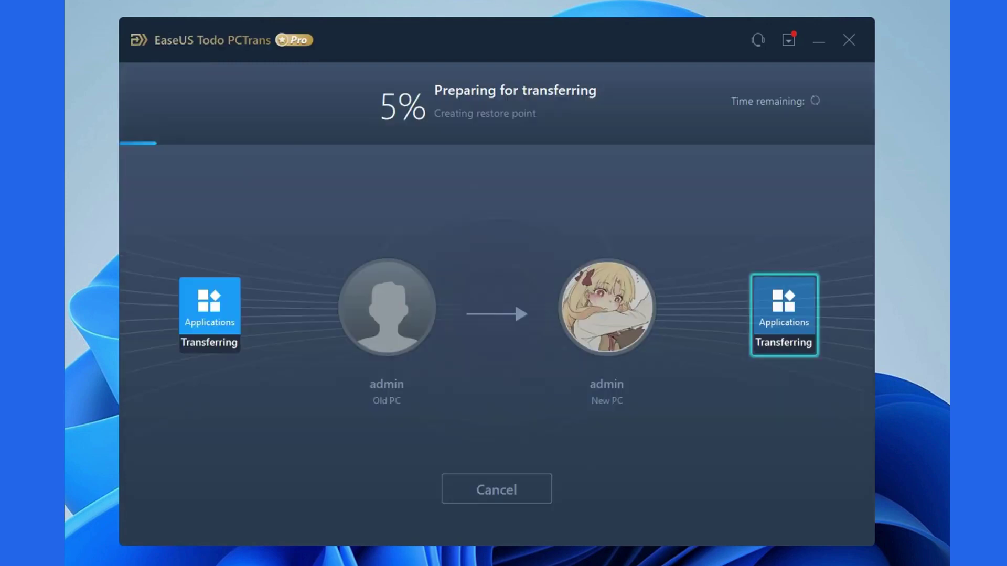